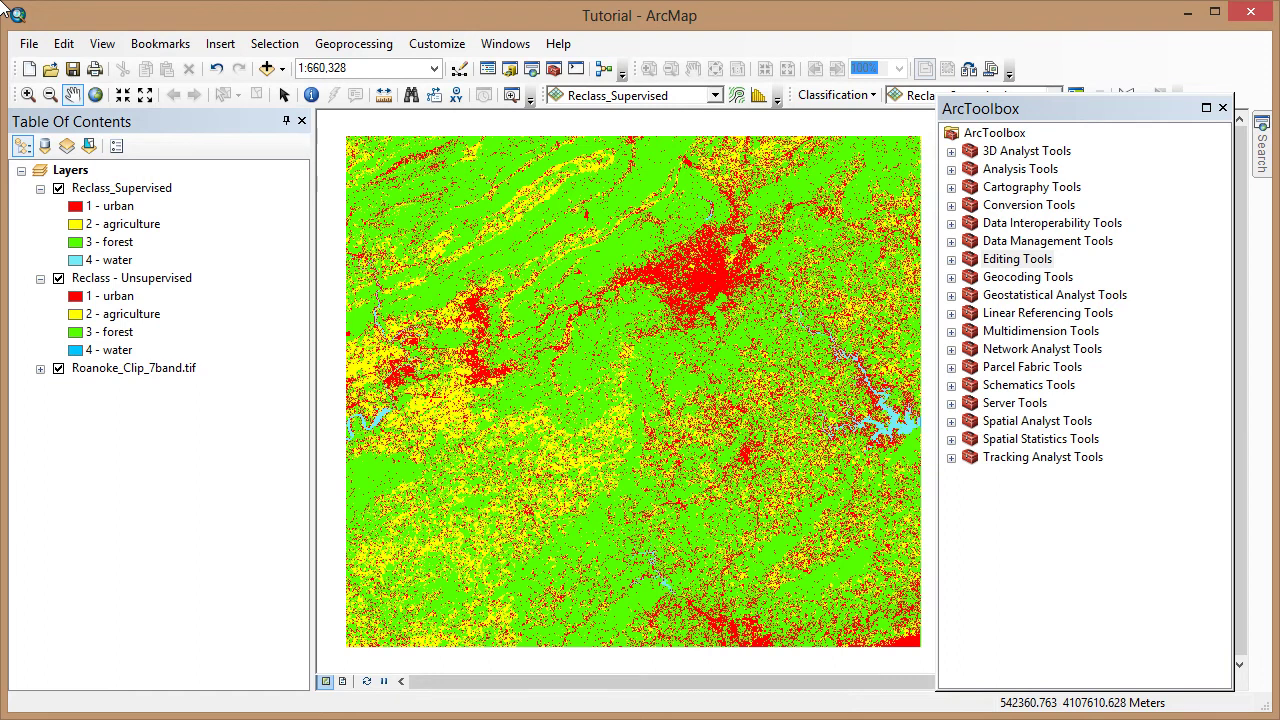
With Reclass - Unsupervised selected, open Create Random Points from Data Management > Feature Class
click(167, 190)
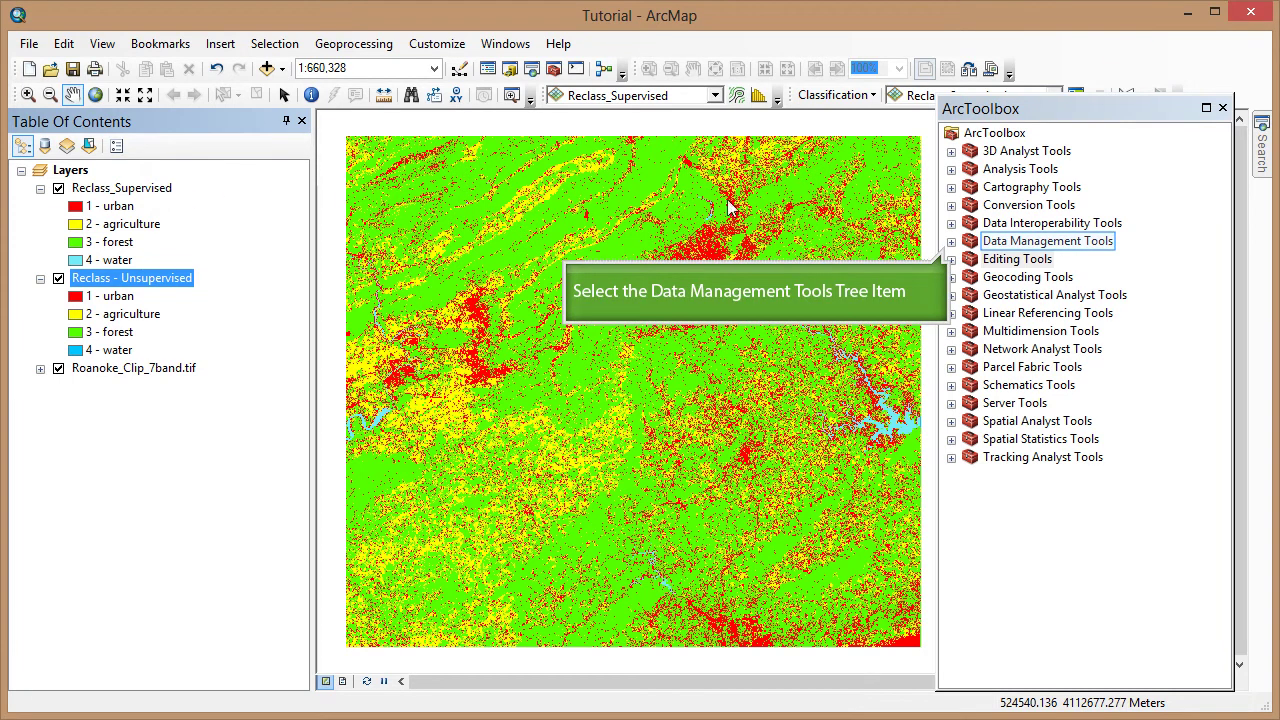
click(951, 241)
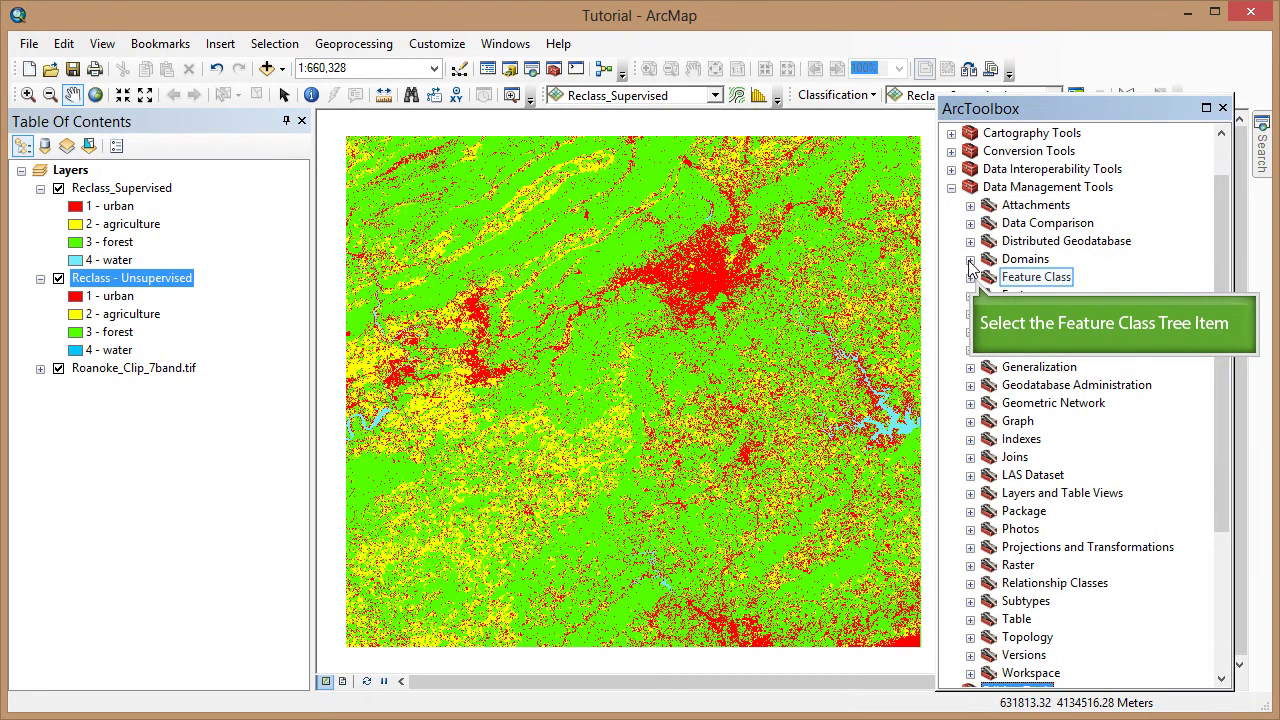
click(970, 278)
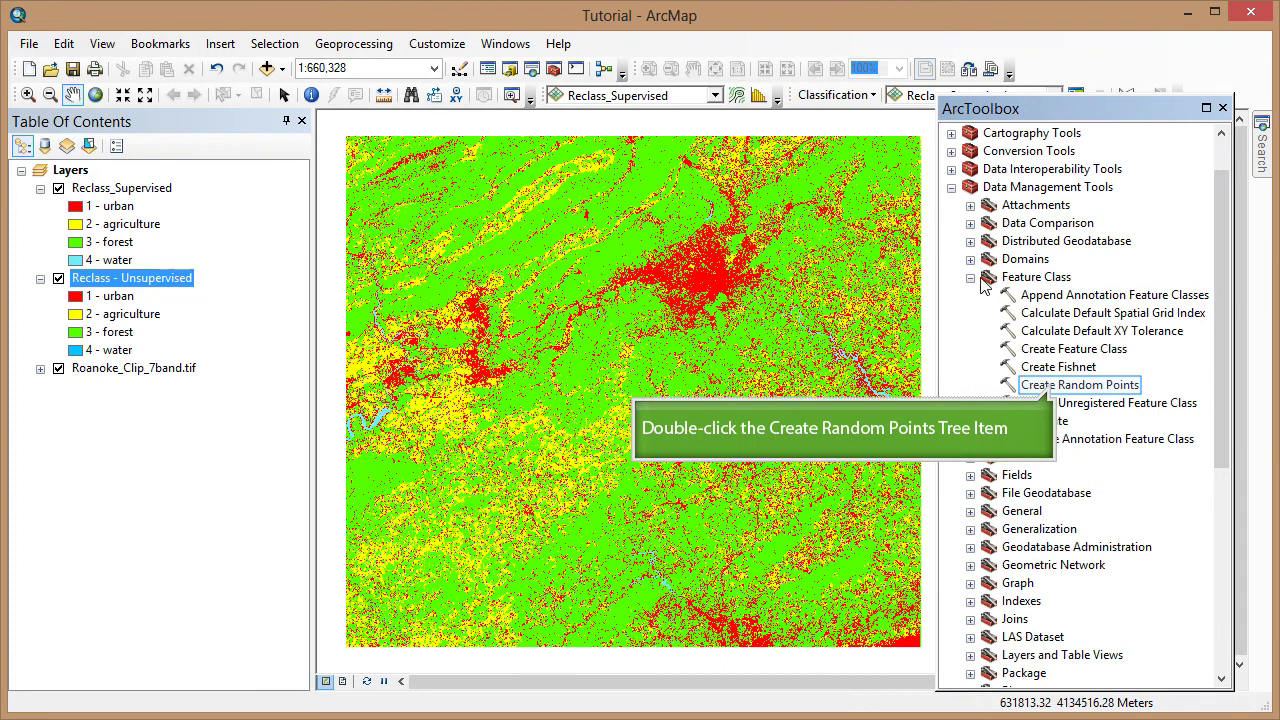
double_click(1058, 388)
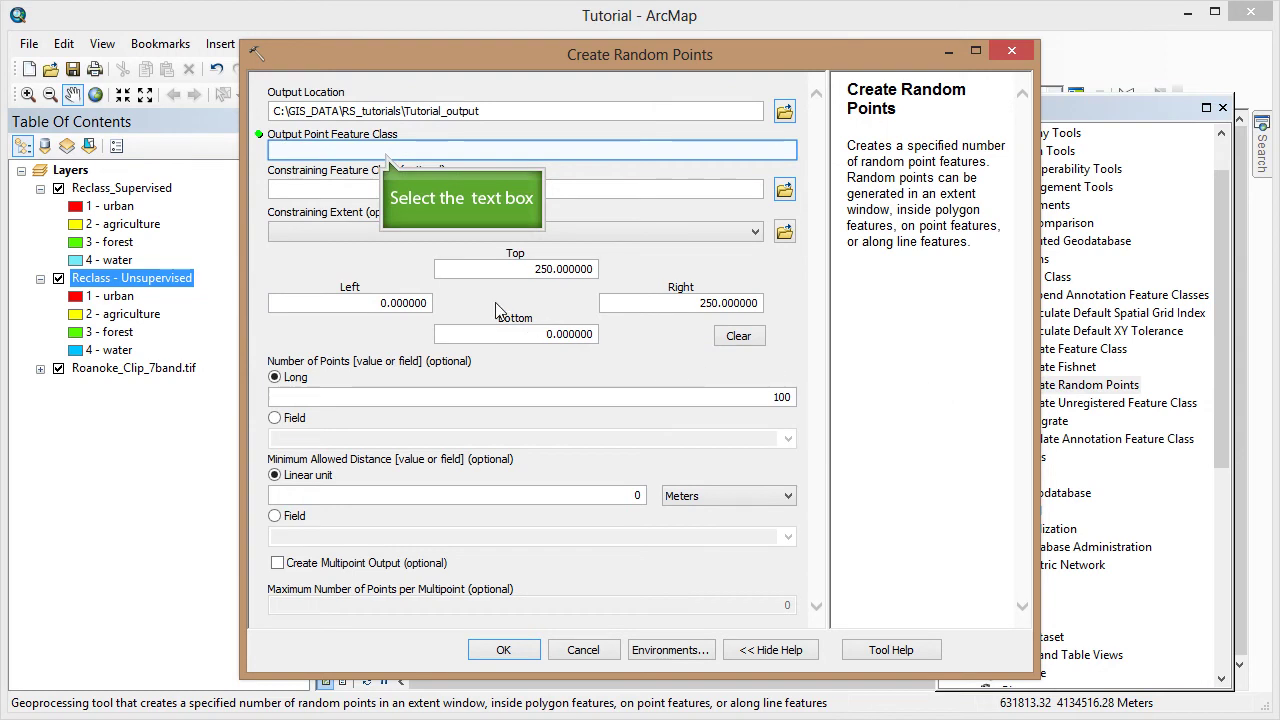
Name the output random_pts, constrain it to the Roanoke_Clip_7band.tif extent, and request 25 points
click(381, 152)
text(random_pts)
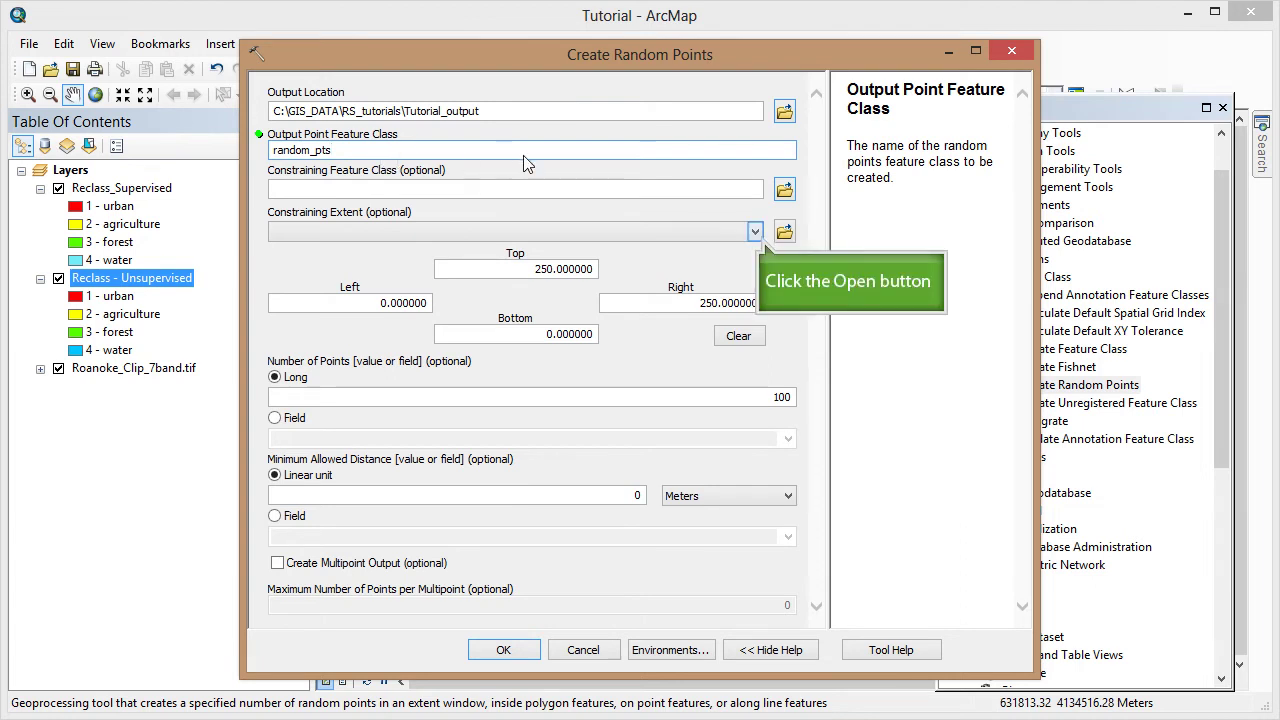
click(757, 234)
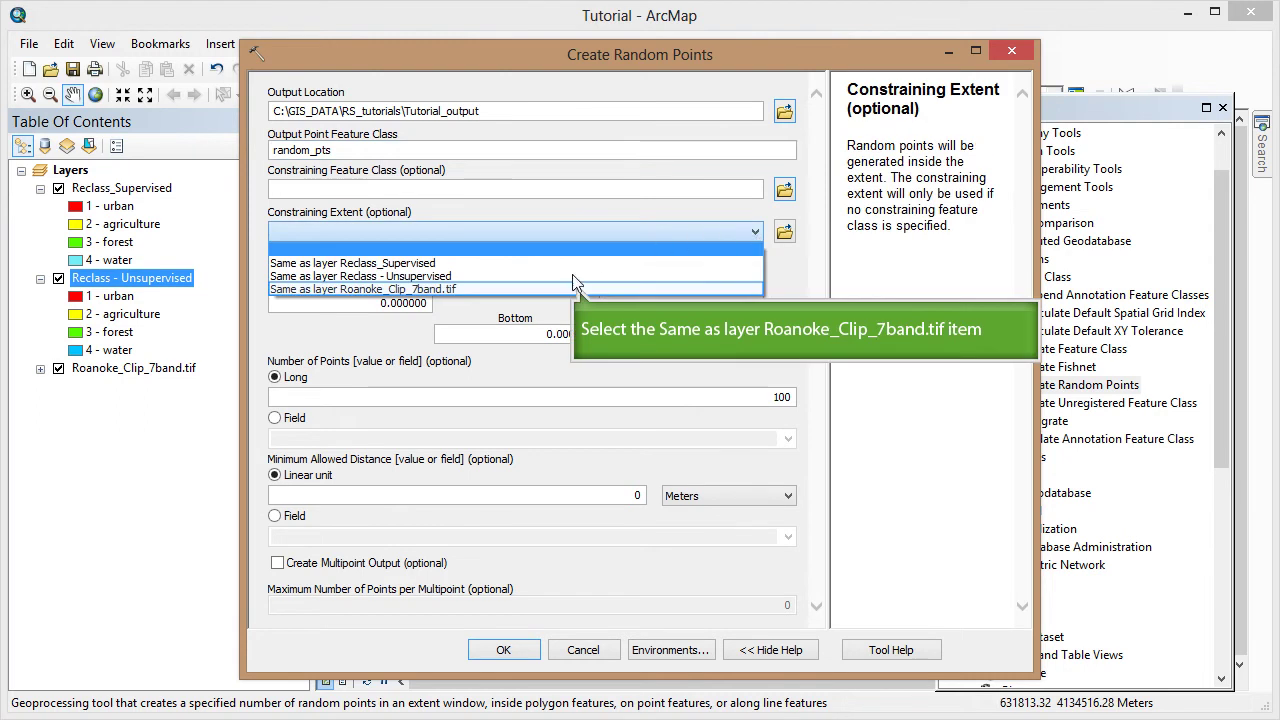
click(573, 289)
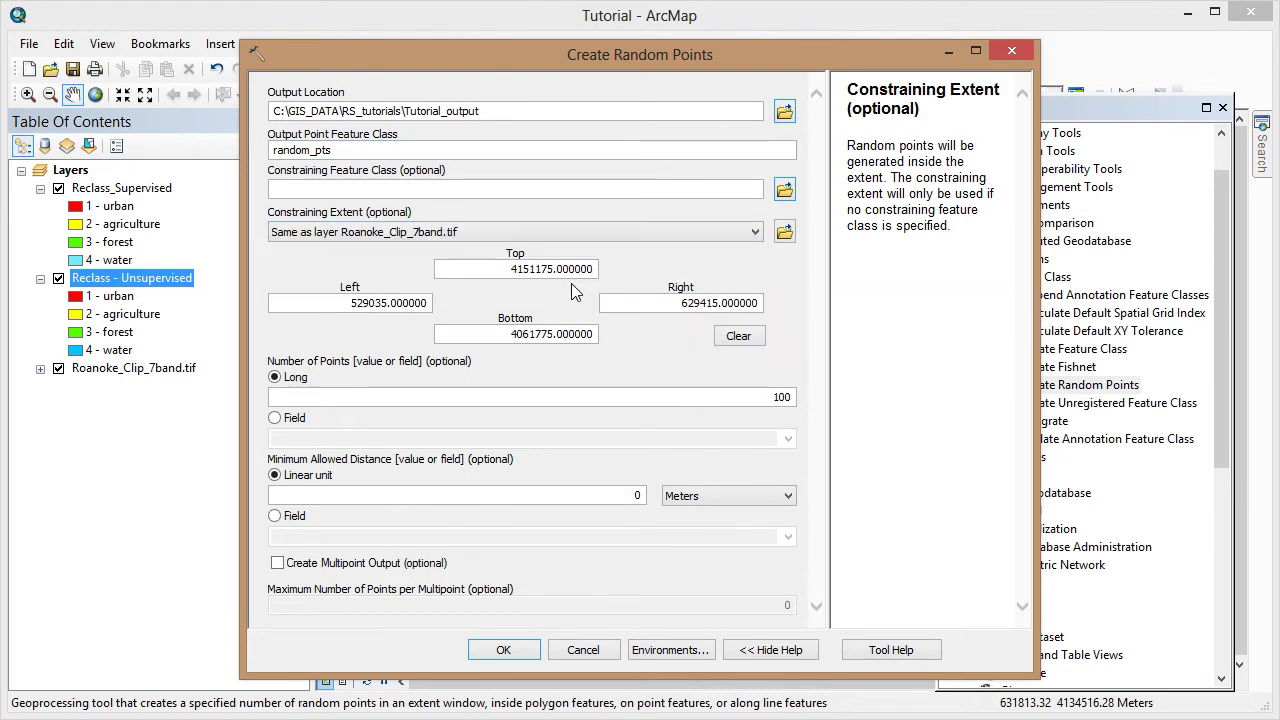
double_click(775, 398)
text(25)
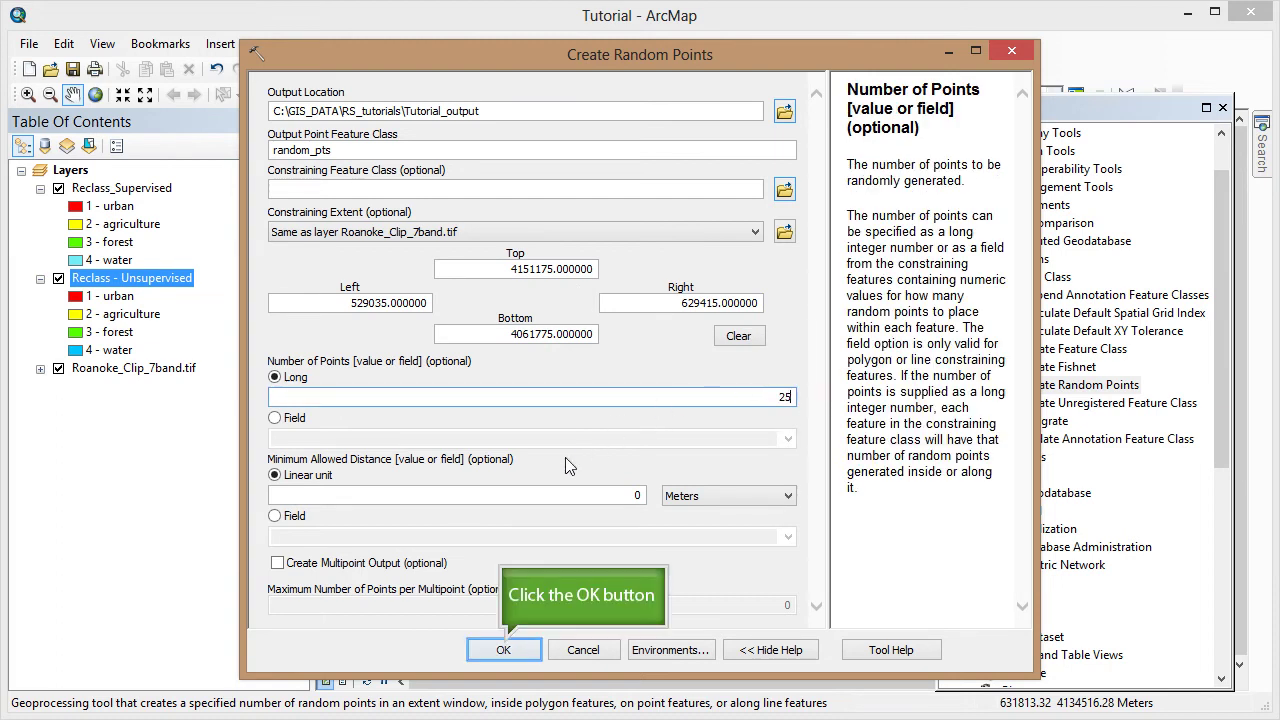
Generate the 25 random points, then open Layer To KML from Conversion Tools > To KML
click(503, 650)
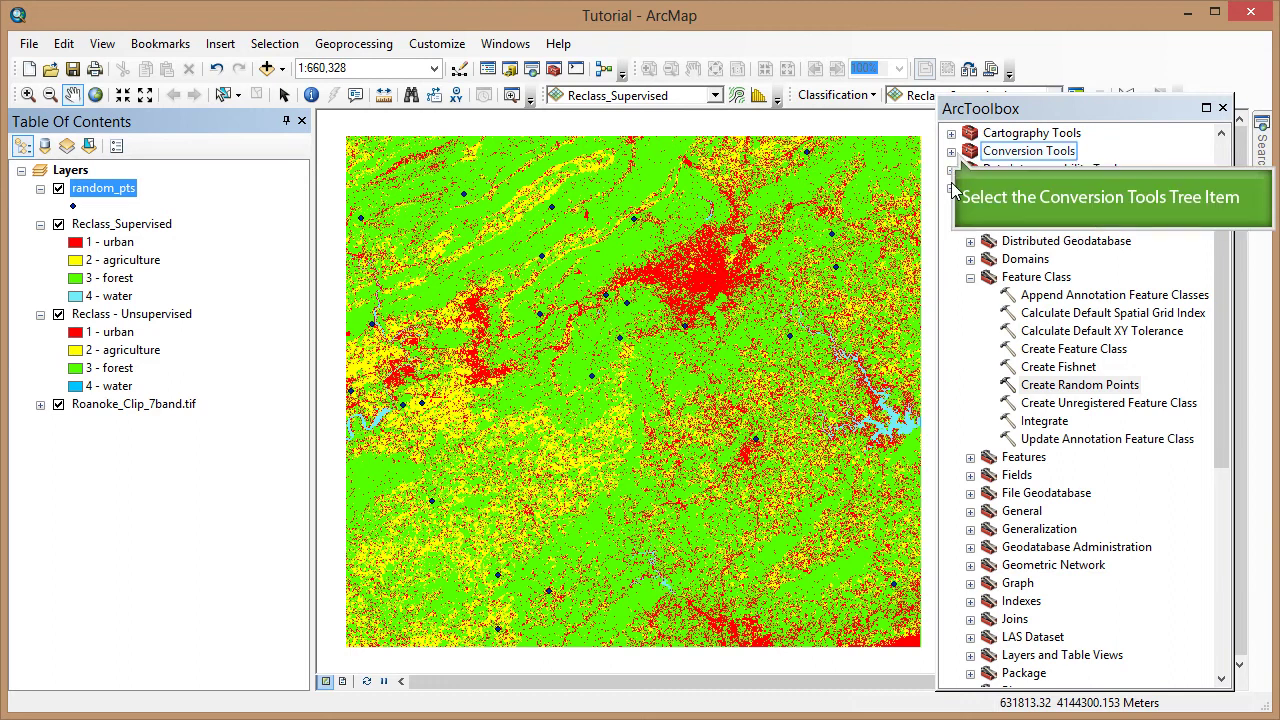
click(951, 151)
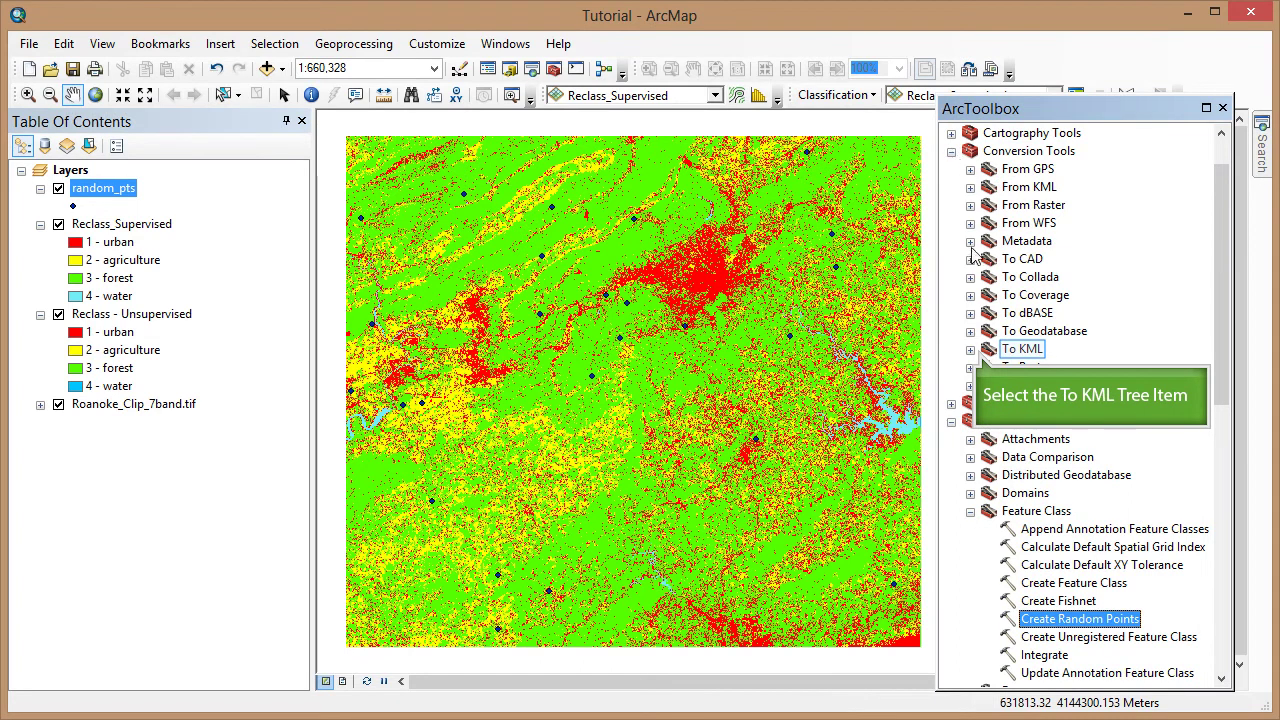
click(970, 350)
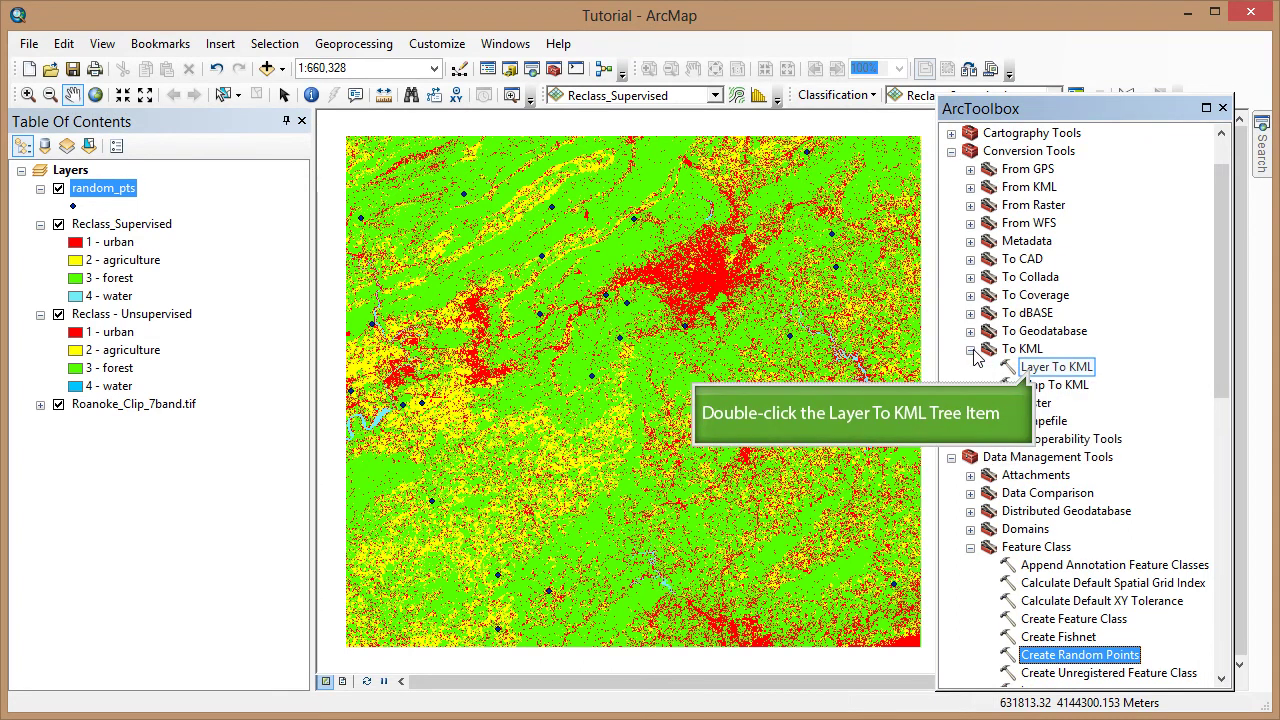
double_click(1040, 370)
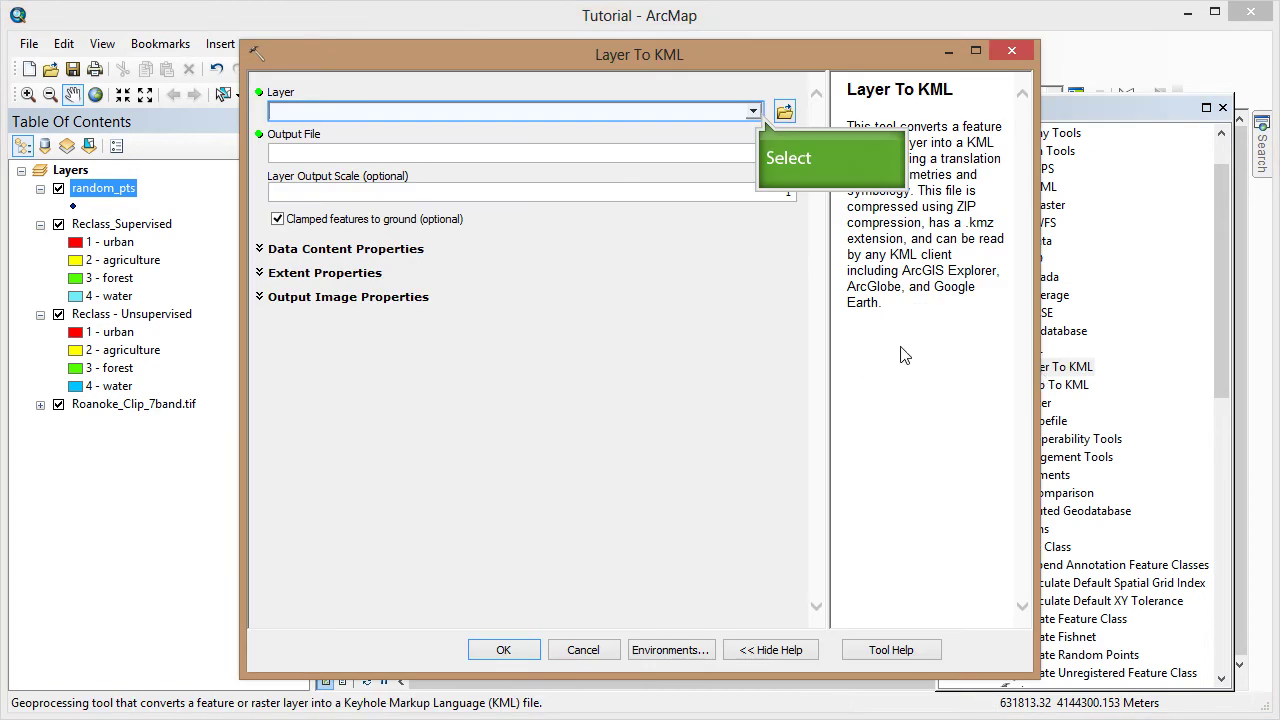
Export the random_pts layer to KMZ using the default output file
click(753, 111)
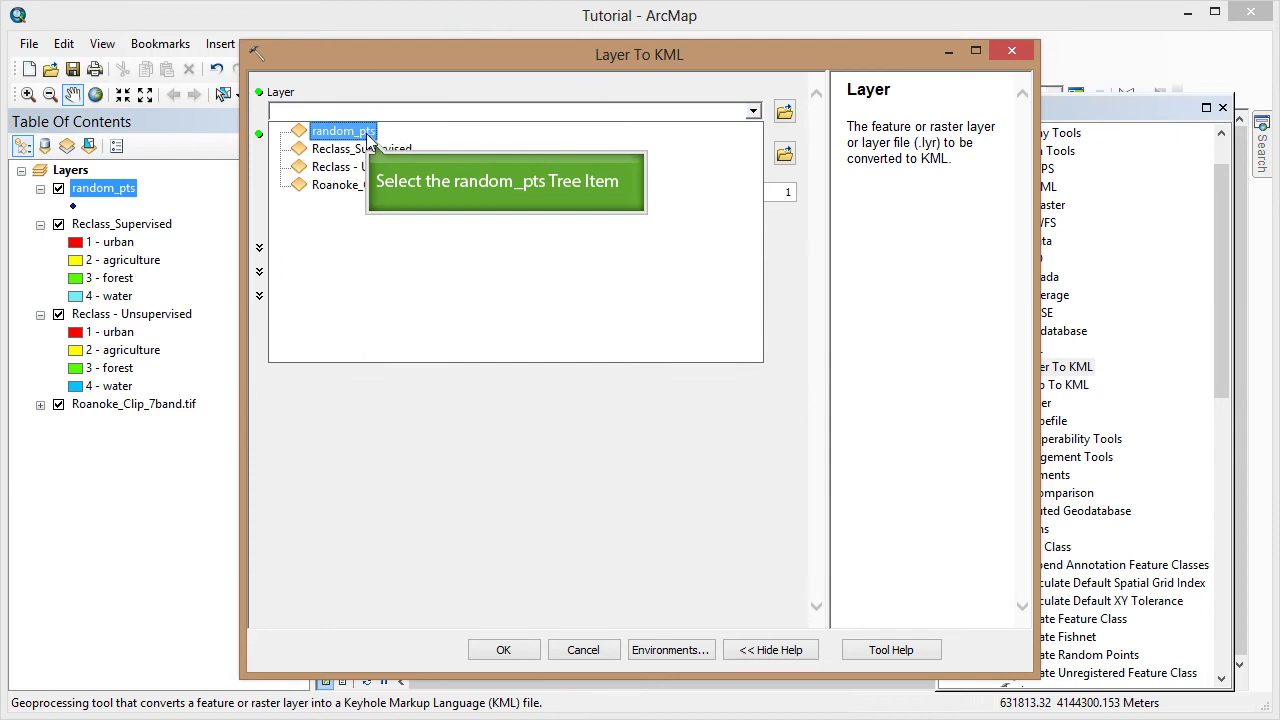
click(369, 140)
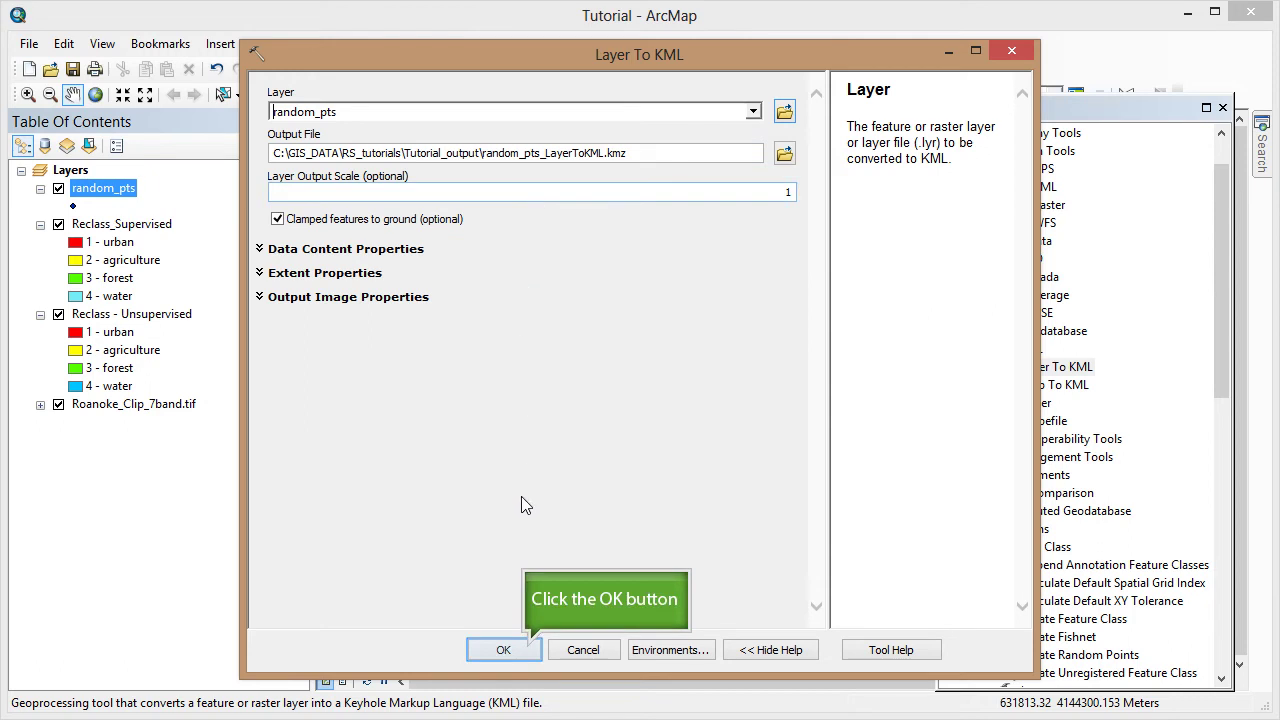
click(521, 650)
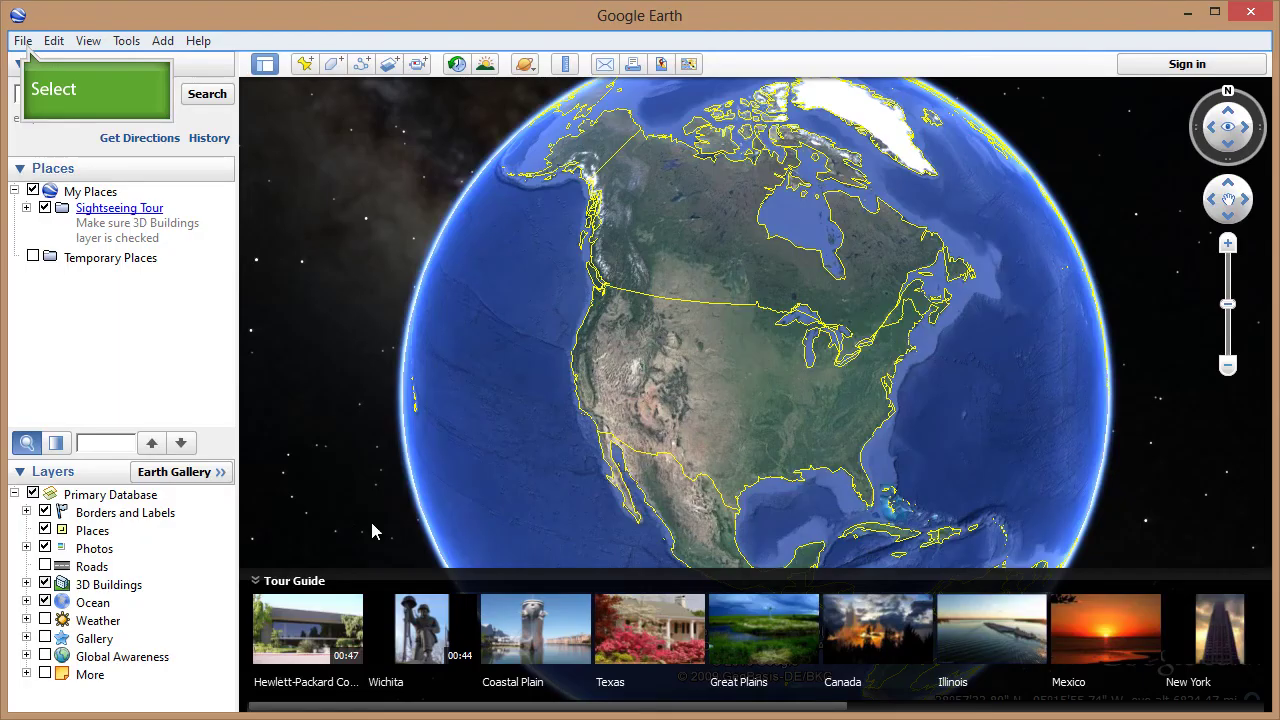
Open random_pts_LayerToKML.kmz in Google Earth from the Tutorial_output folder
click(22, 44)
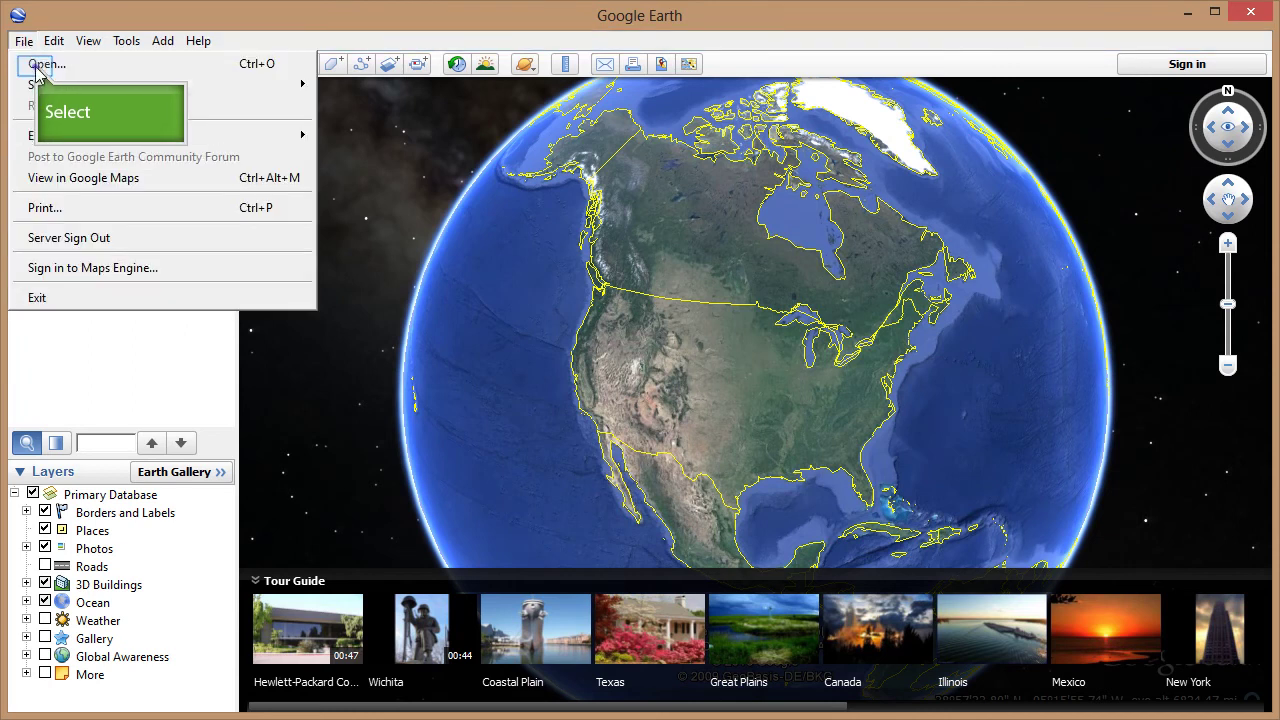
click(38, 68)
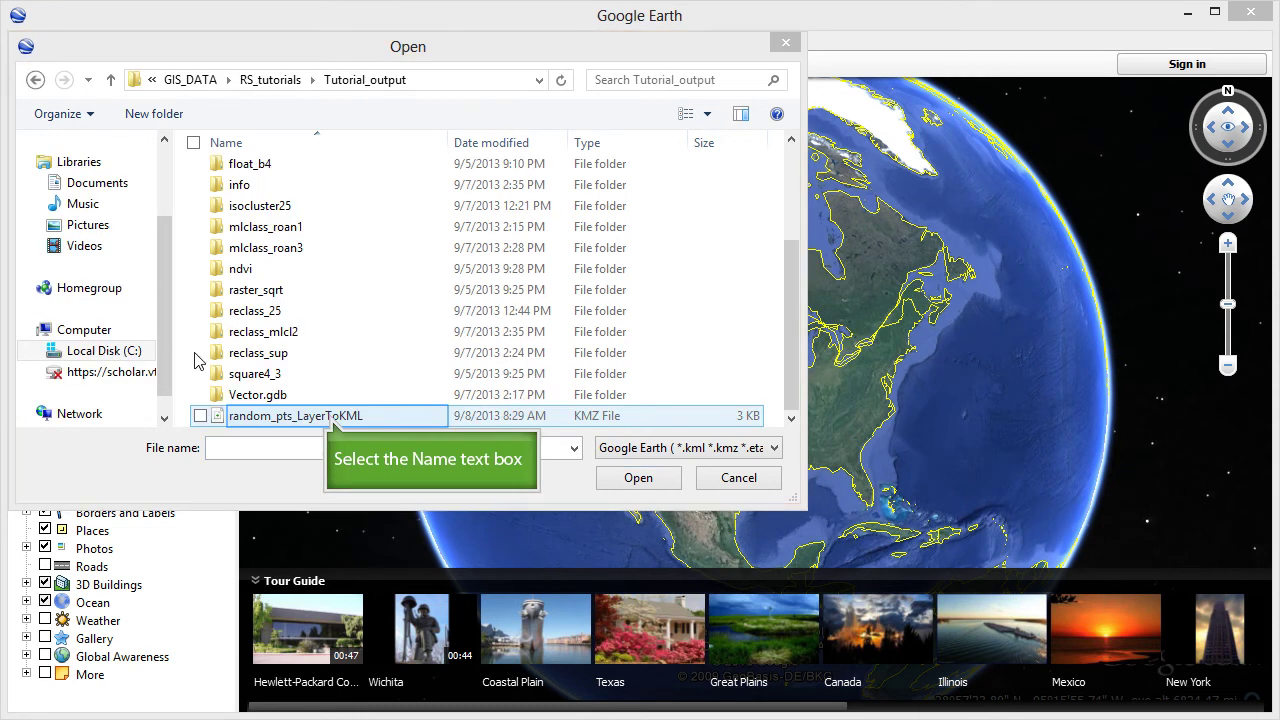
click(326, 418)
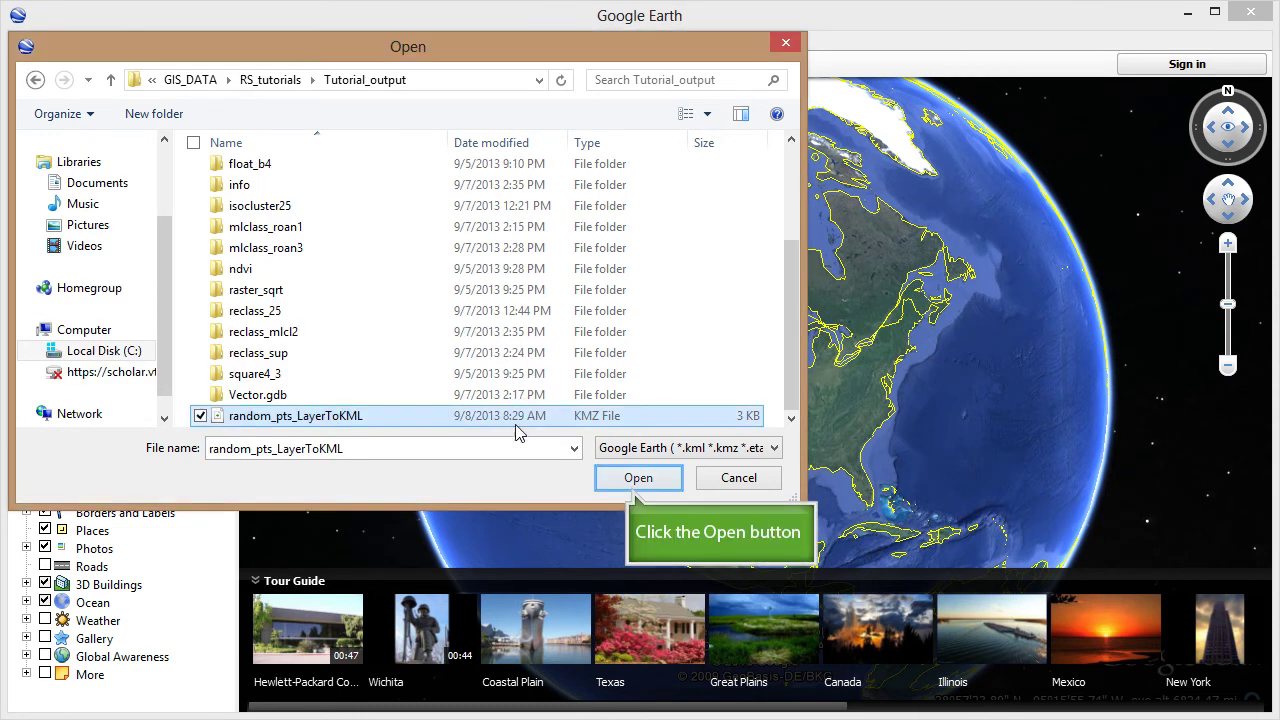
click(628, 482)
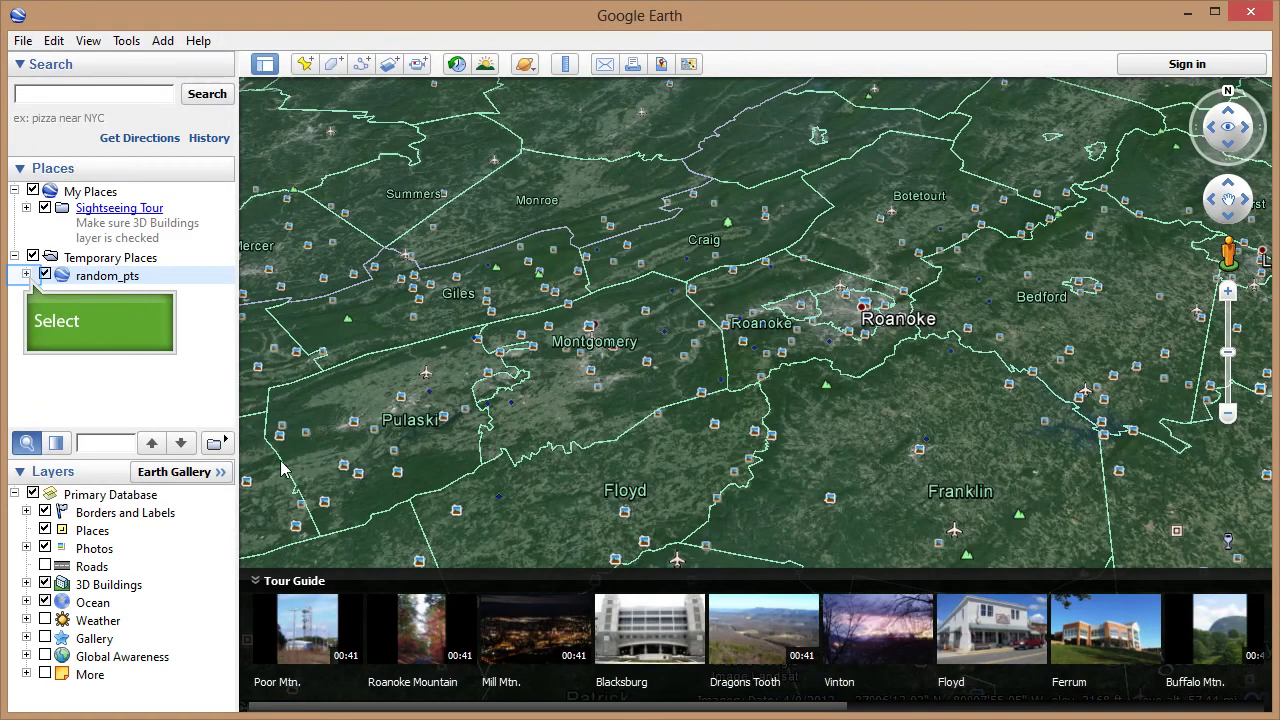
Expand random_pts in Places and fly to placemark FID 0 to view its balloon
click(26, 276)
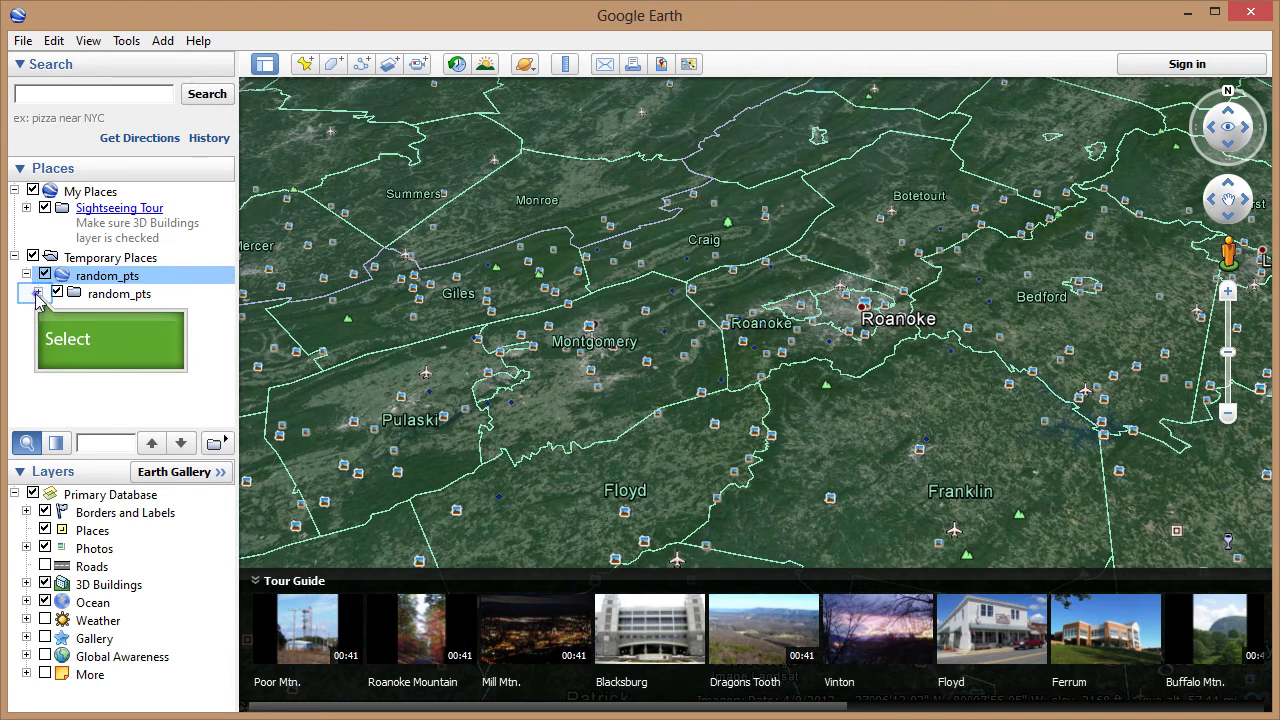
double_click(37, 293)
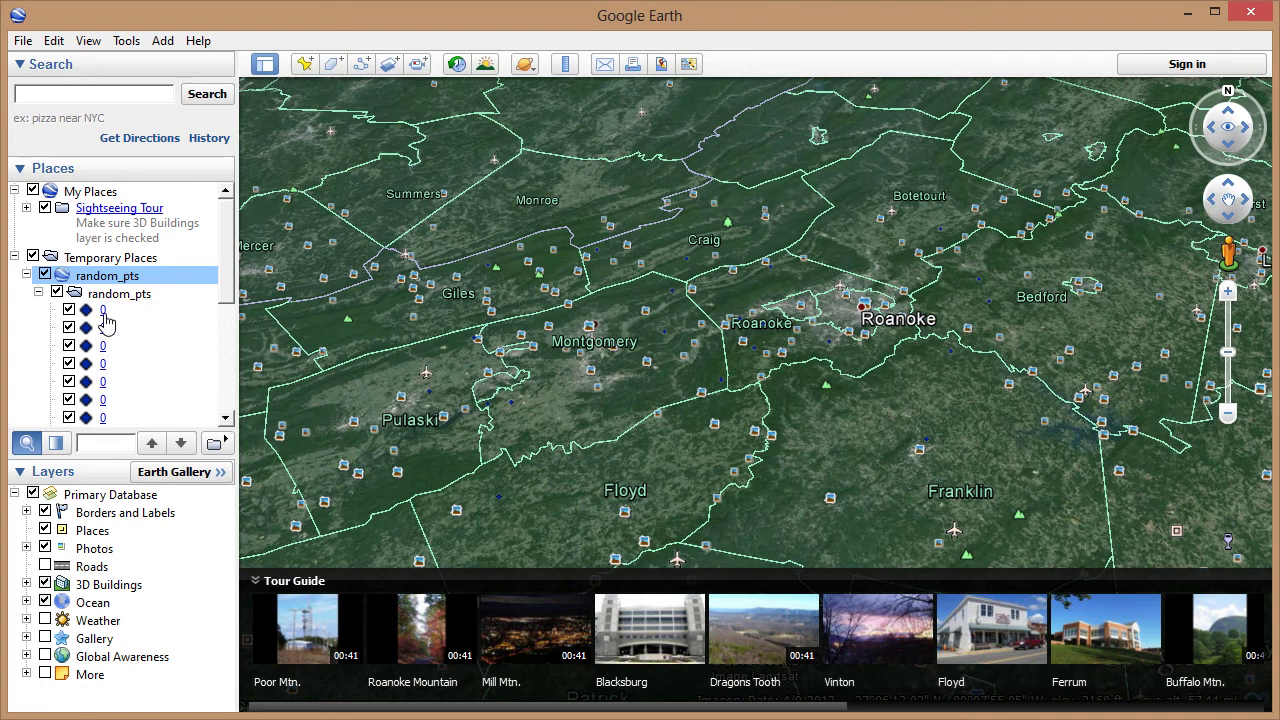
double_click(106, 318)
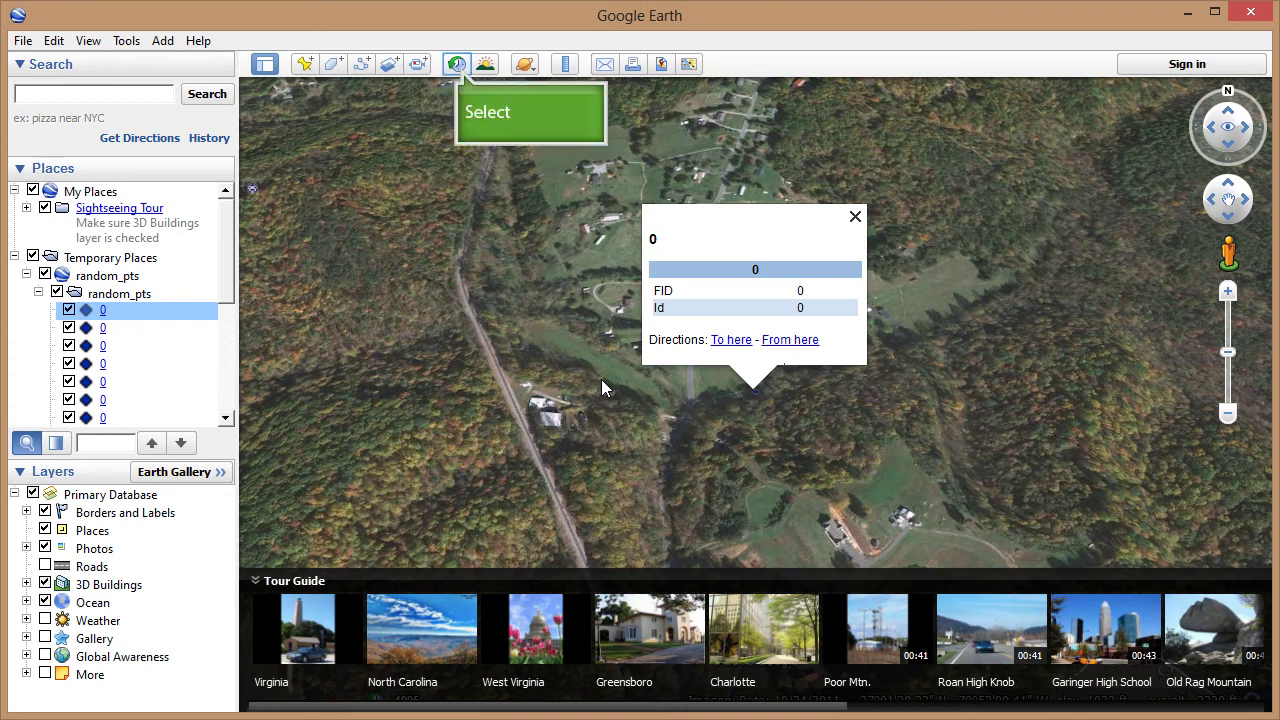
Enable historical imagery and fly to the second placemark, FID 1
click(456, 64)
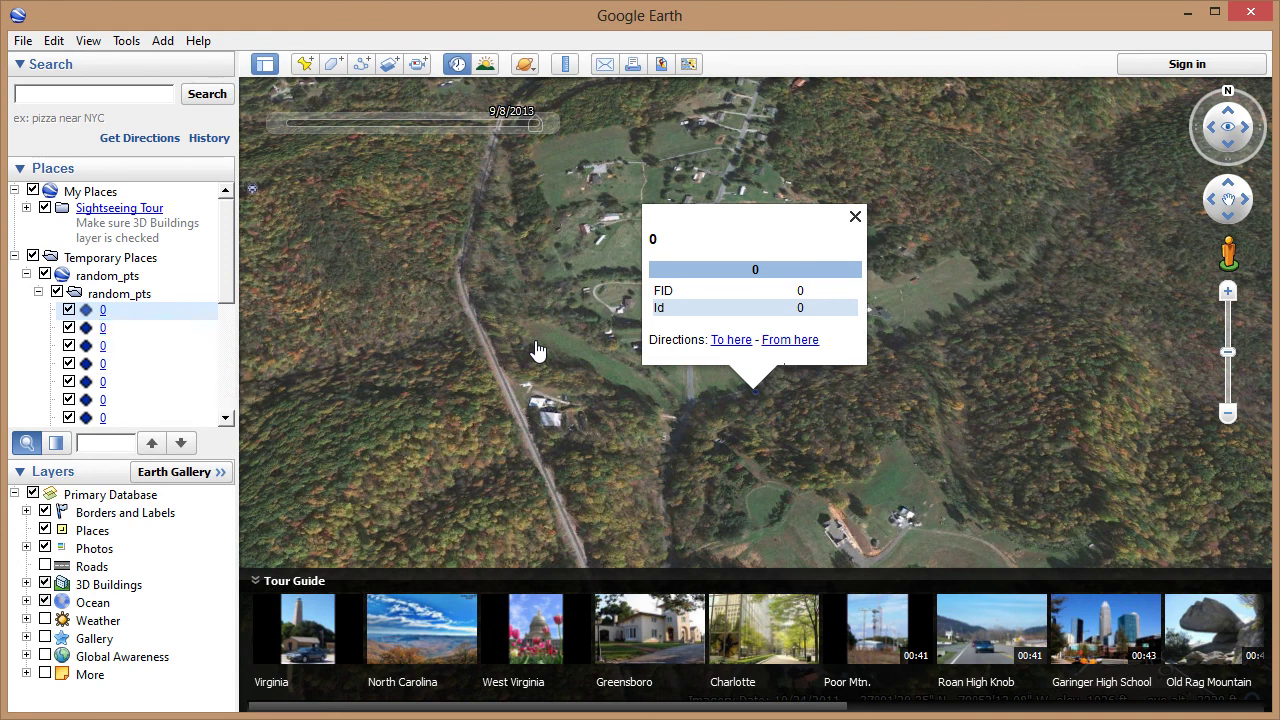
double_click(102, 328)
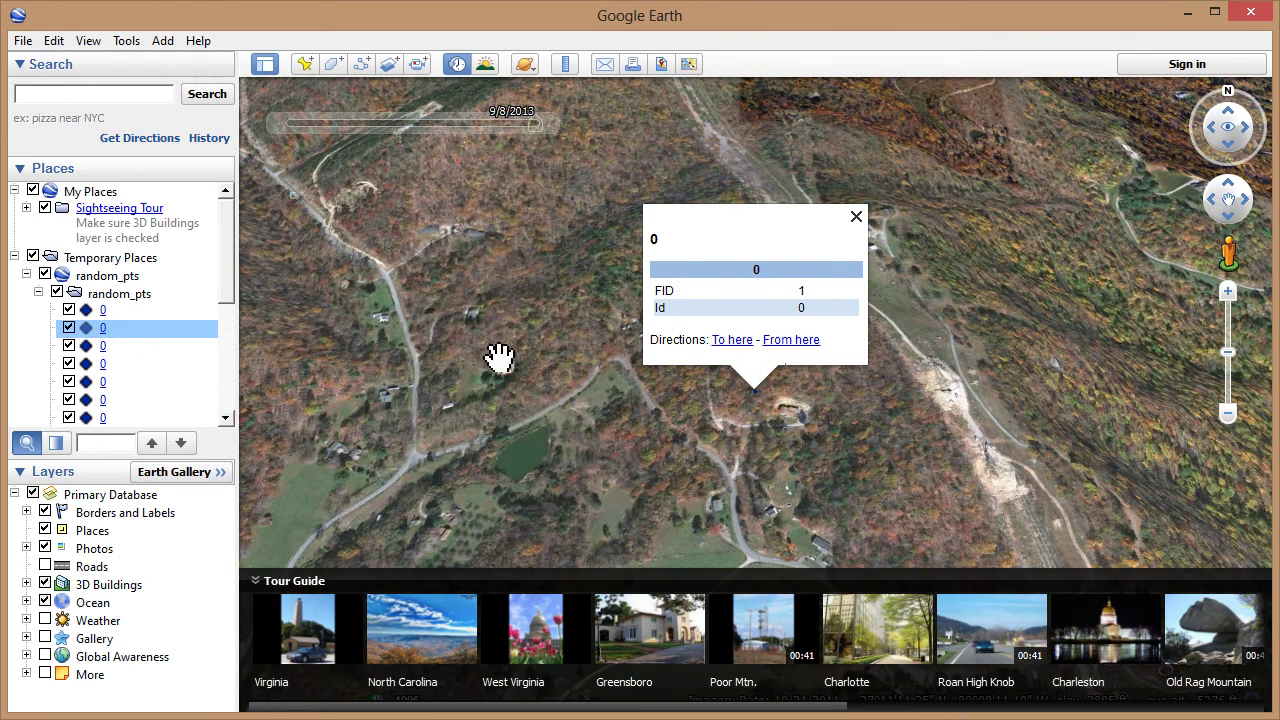